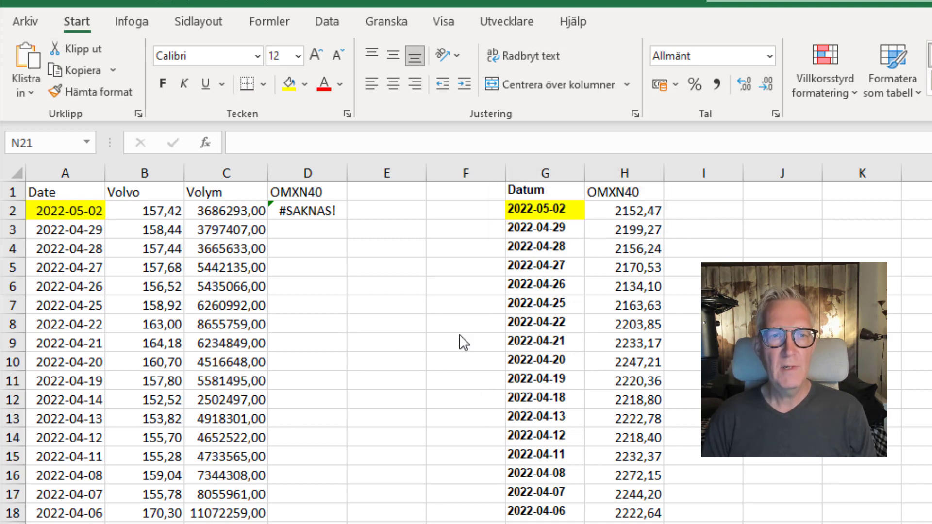
# - Re-enter and commit the LETARAD formula in D2
pyautogui.scroll(-20, 235, 466)
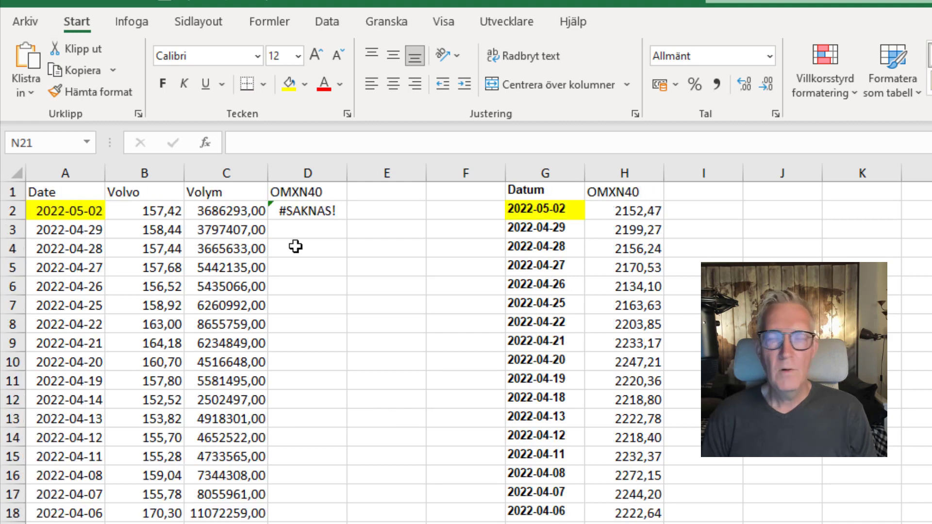
pyautogui.doubleClick(314, 210)
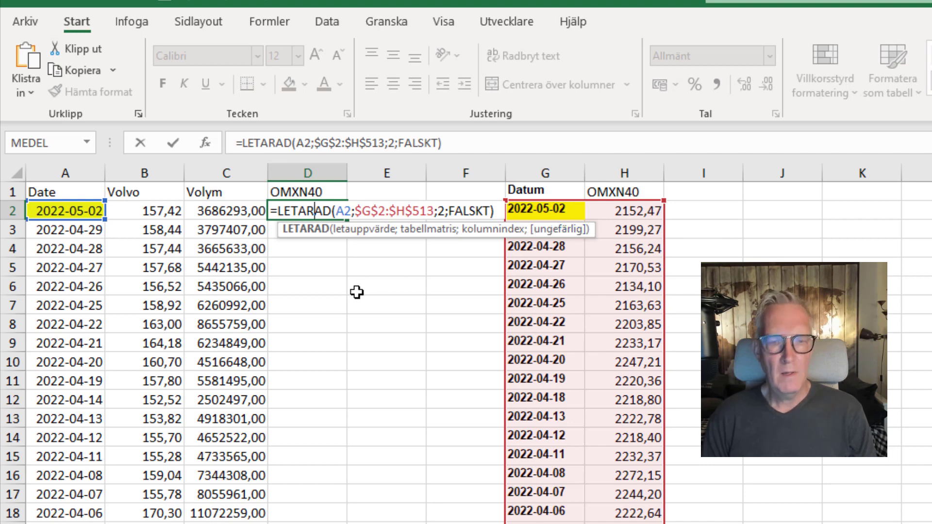
pyautogui.press('Return')
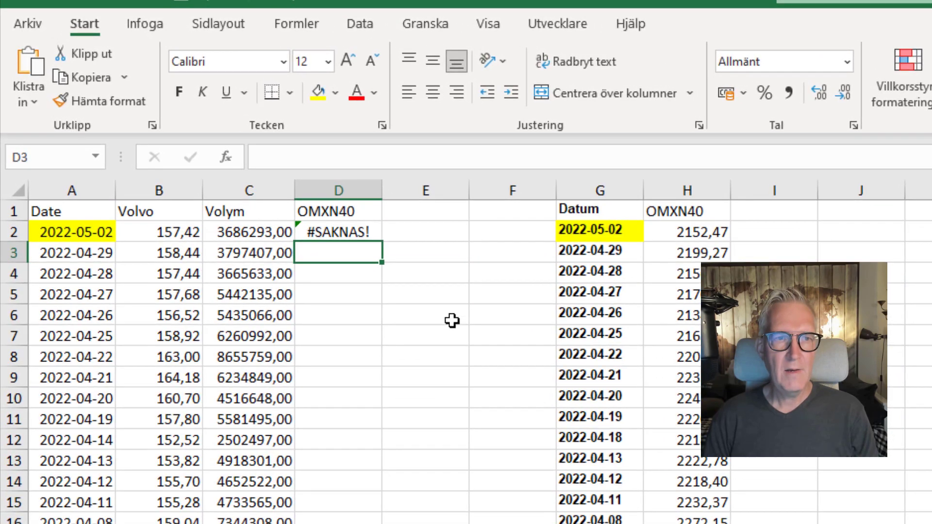
# - Enter =A2=G2 in E2 to compare the two dates, which returns FALSKT
pyautogui.click(452, 231)
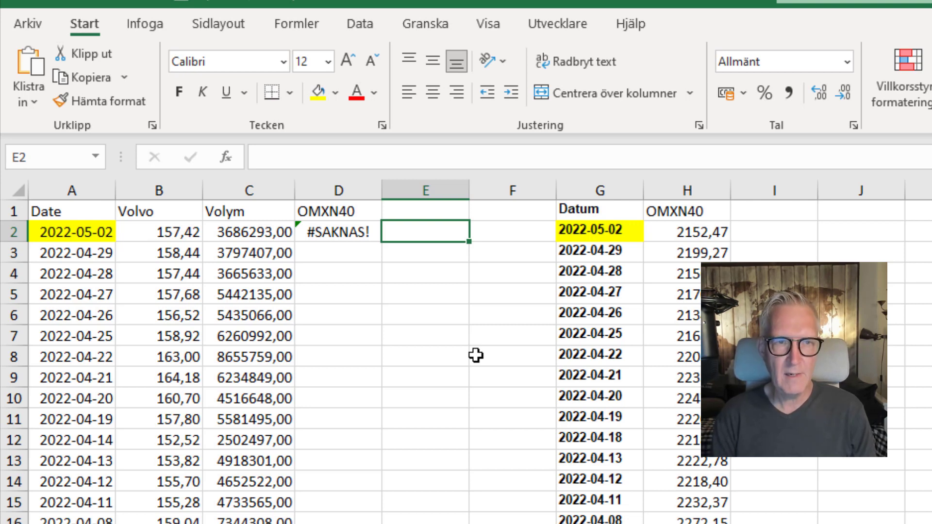
pyautogui.write('=')
pyautogui.click(87, 234)
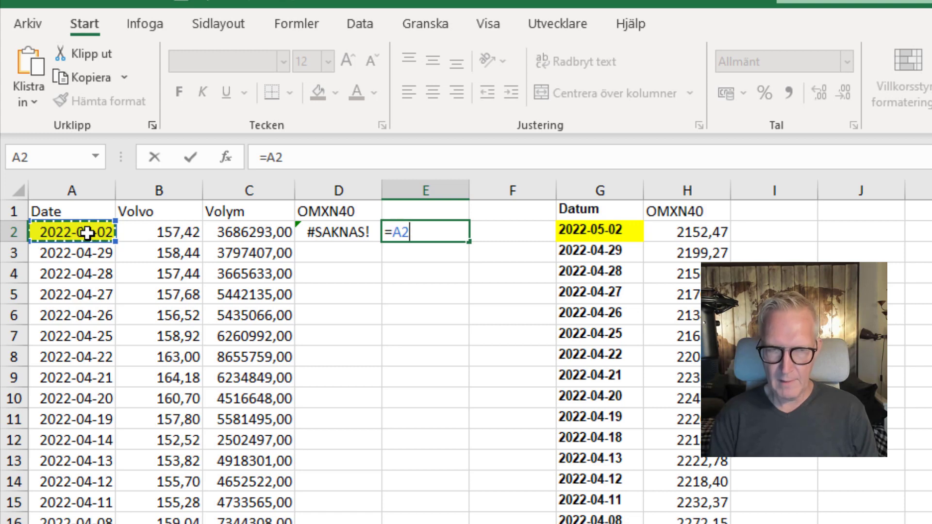
pyautogui.write('=')
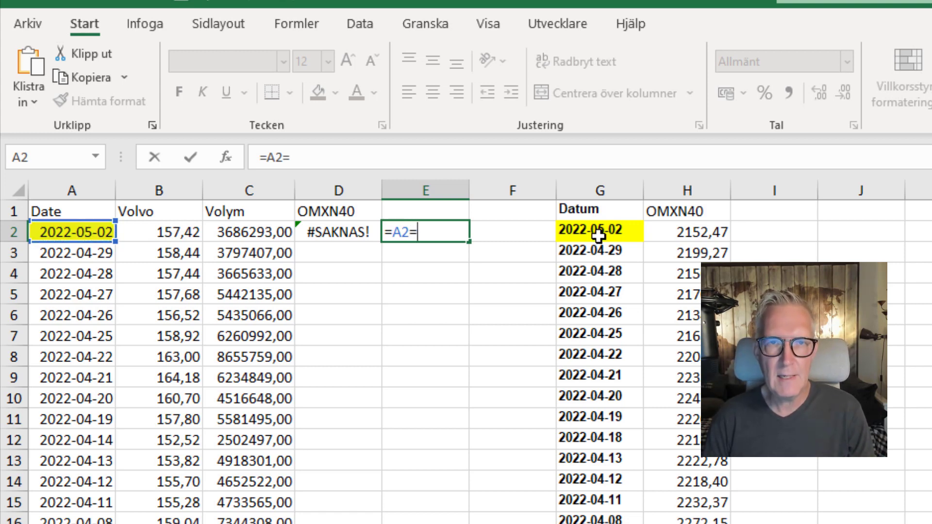
pyautogui.click(598, 235)
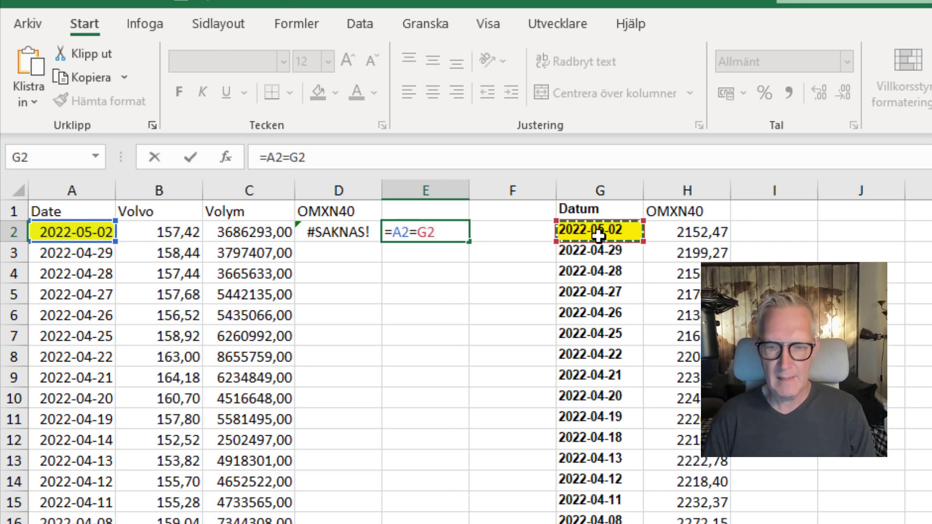
pyautogui.press('Return')
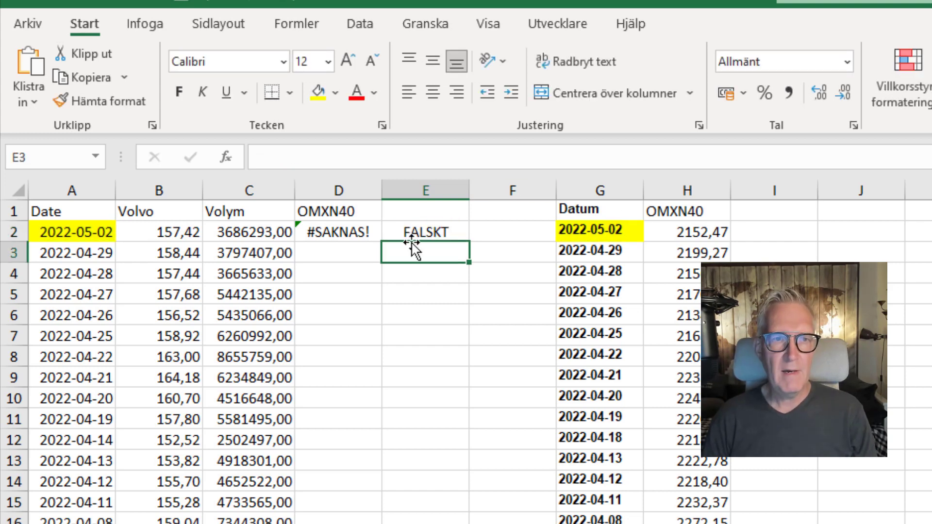
pyautogui.click(416, 237)
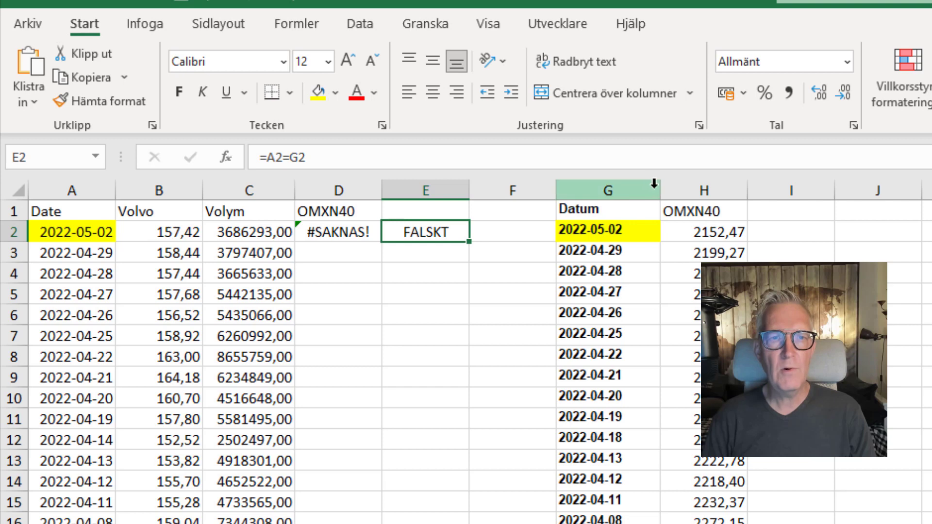
# - Widen columns G and A, then open the G2 date for editing
pyautogui.moveTo(662, 192); pyautogui.dragTo(676, 192)
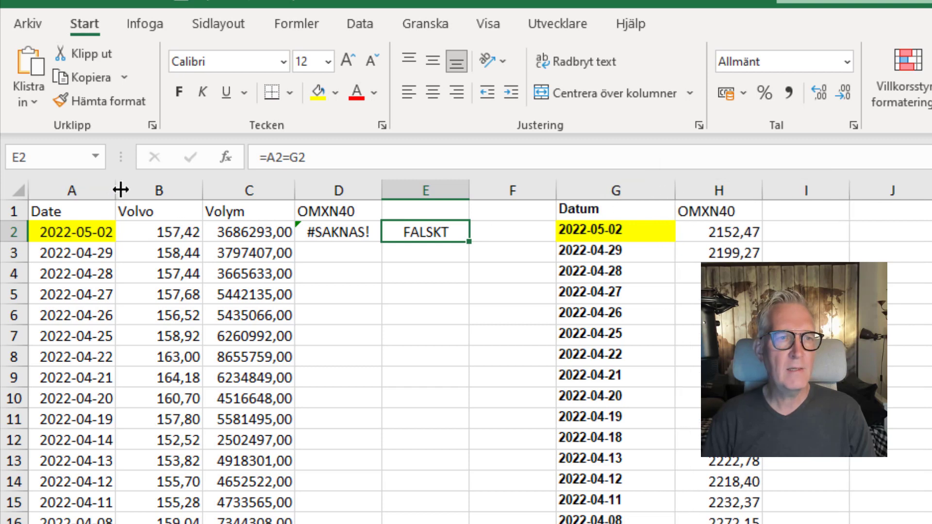
pyautogui.moveTo(116, 191); pyautogui.dragTo(158, 191)
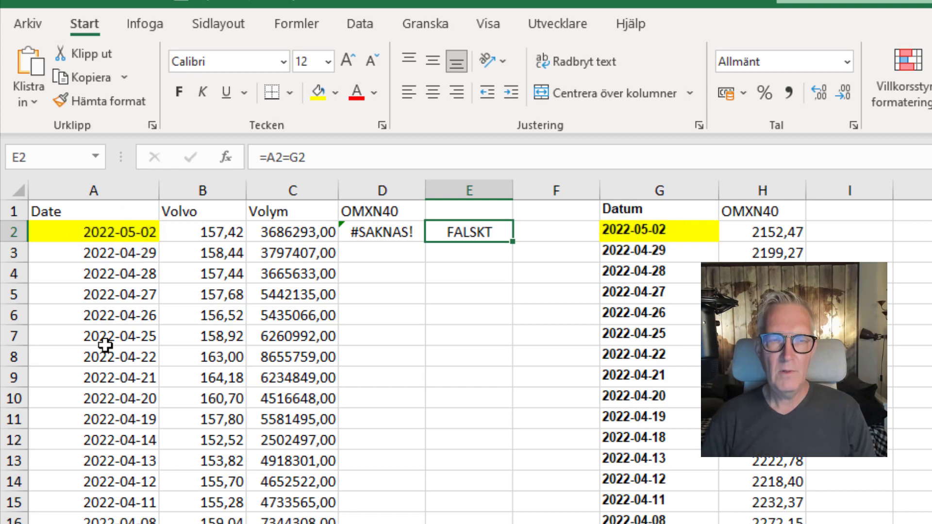
pyautogui.doubleClick(688, 232)
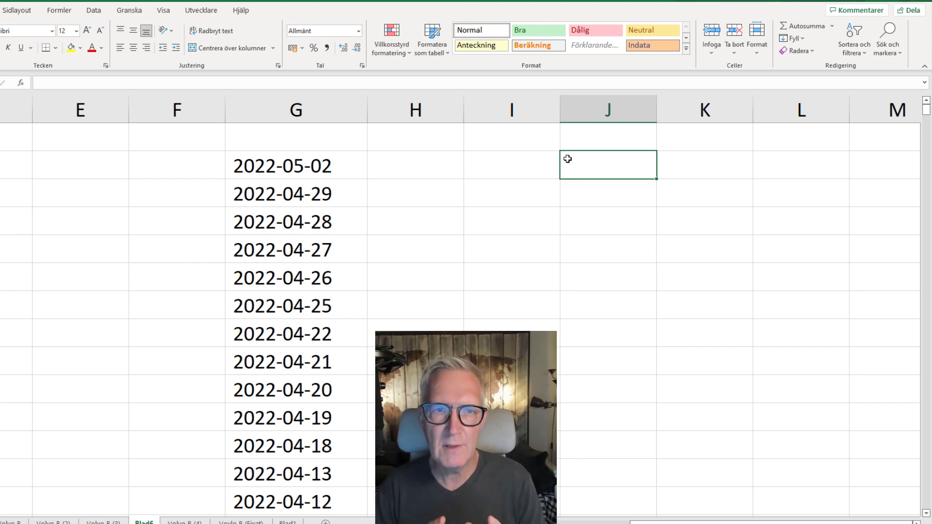
# - Cut the hidden leading character from G2 so 2022-05-02 becomes a real date
pyautogui.click(281, 168)
pyautogui.doubleClick(281, 172)
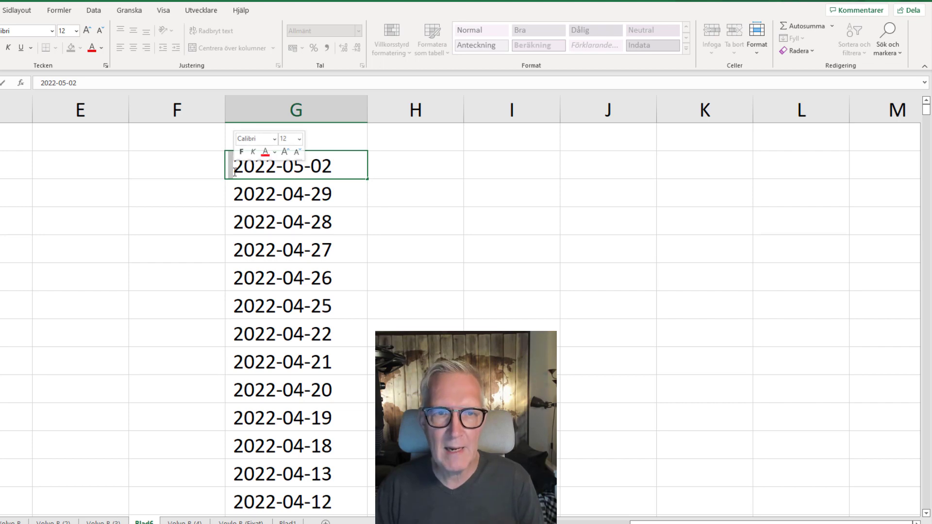
pyautogui.hotkey('ctrl', 'x')
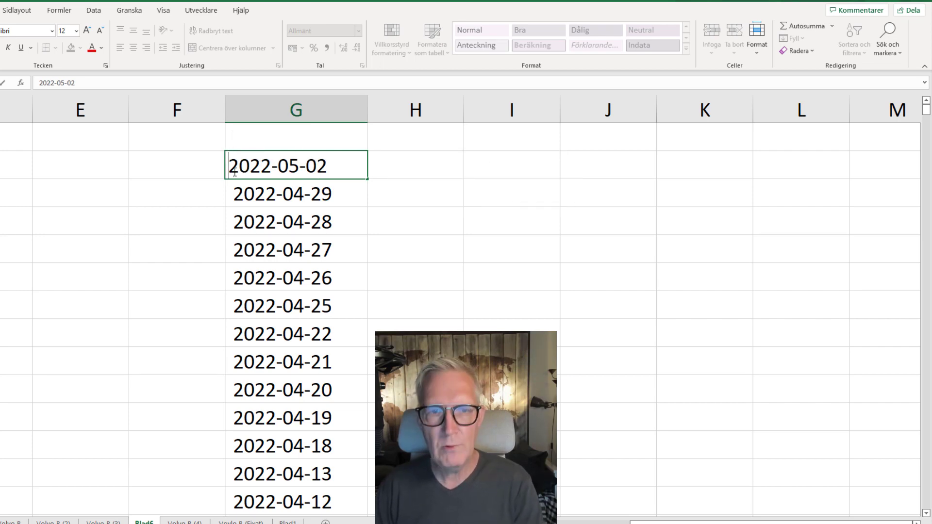
pyautogui.press('Return')
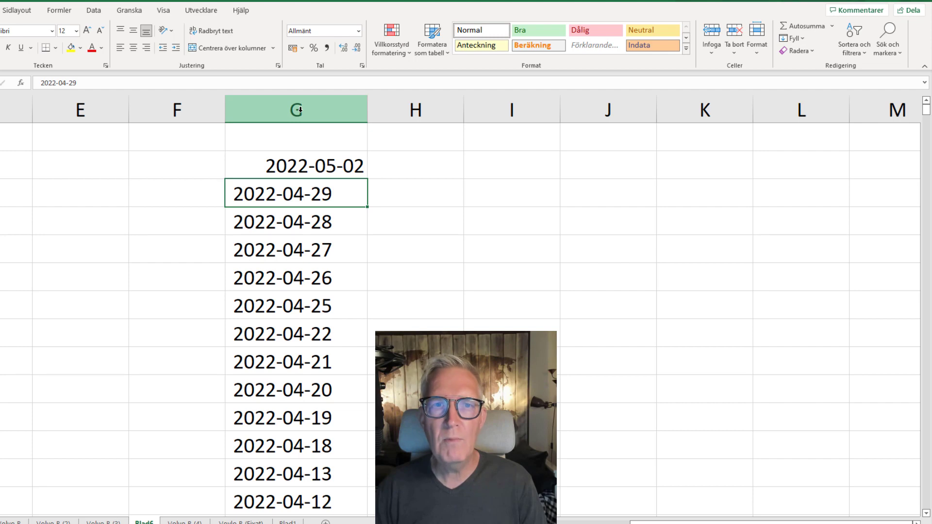
pyautogui.click(300, 110)
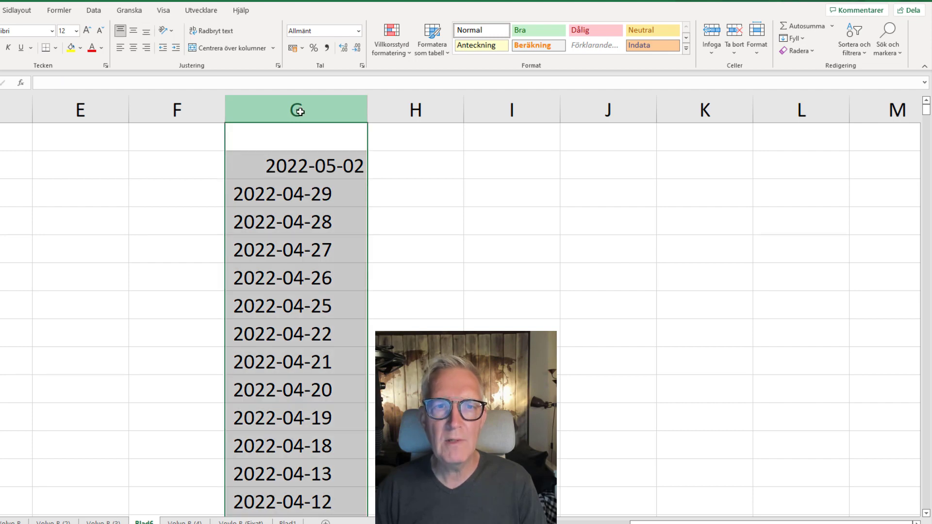
# - Replace the stray character with nothing everywhere, making 2116 replacements
pyautogui.click(879, 53)
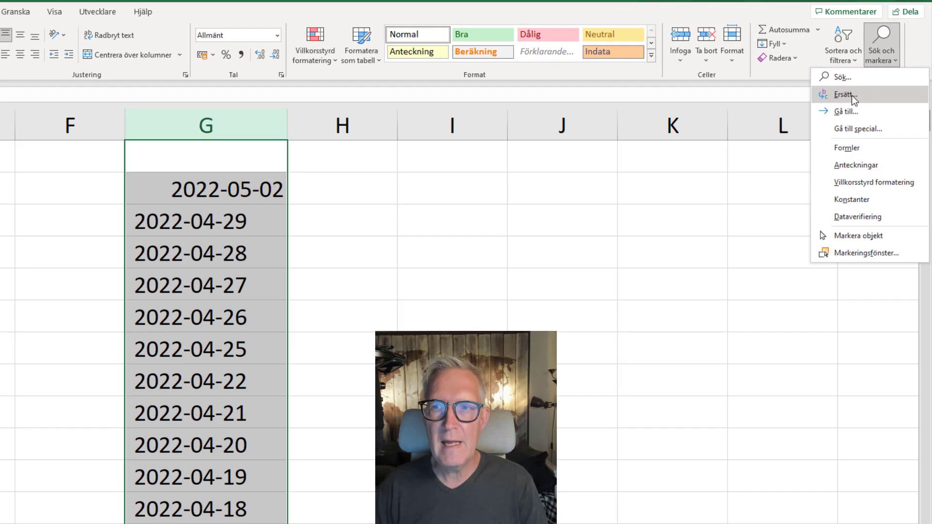
pyautogui.click(859, 89)
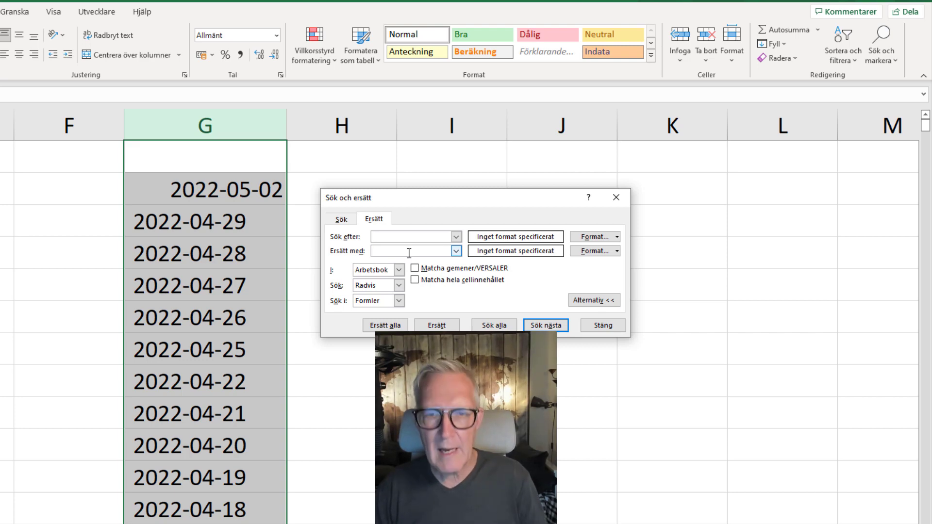
pyautogui.hotkey('ctrl', 'v')
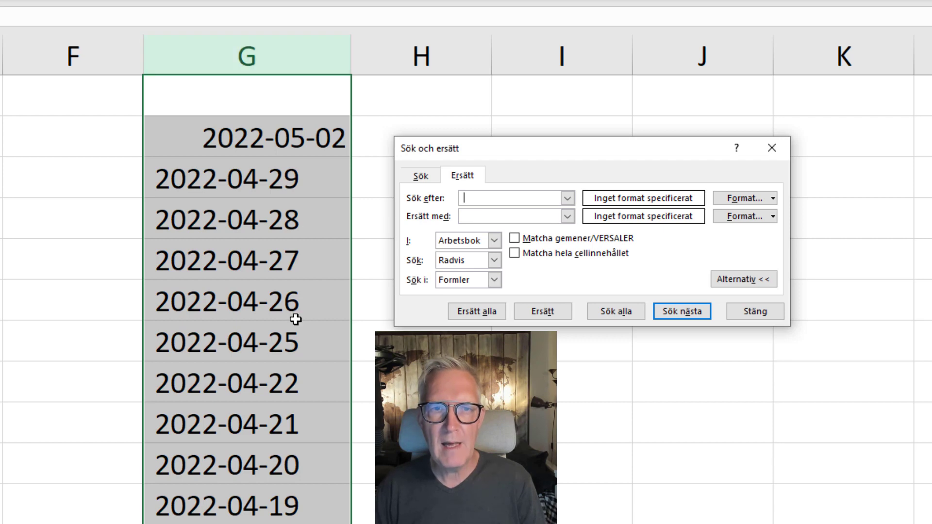
pyautogui.click(474, 311)
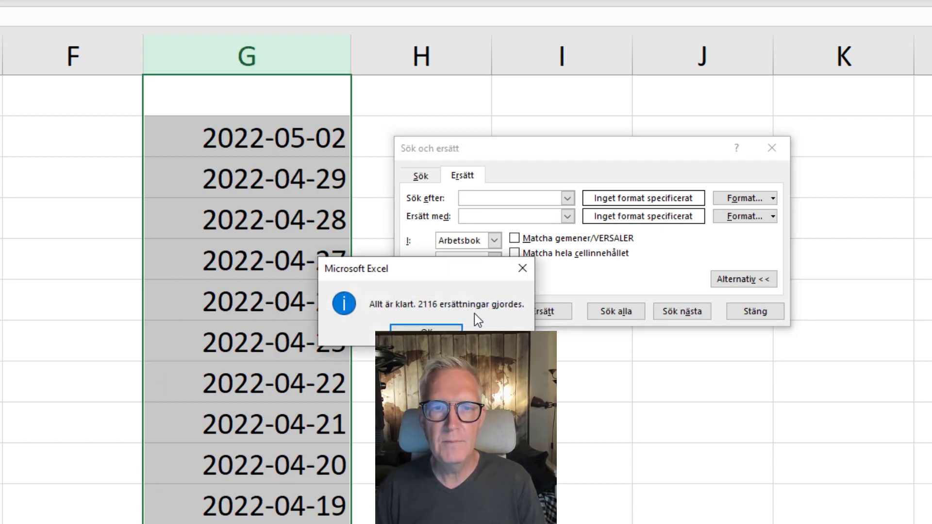
pyautogui.press('Return')
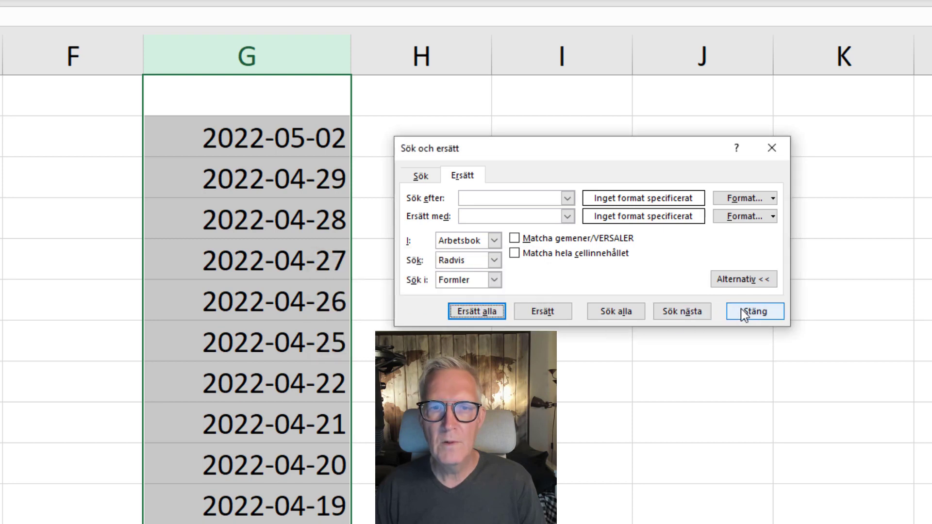
pyautogui.click(742, 311)
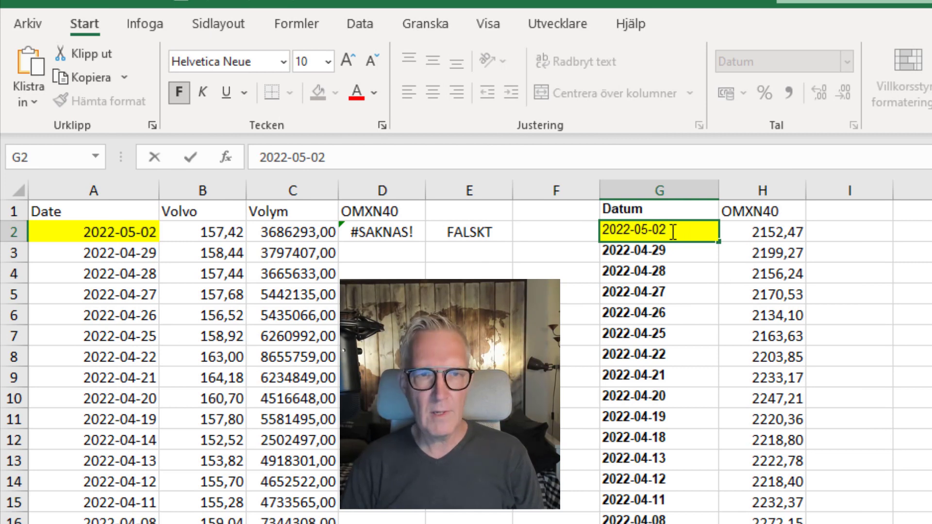
# - Commit G2 as a real date so D2 returns 2152,47 and E2 reads SANT
pyautogui.press('Return')
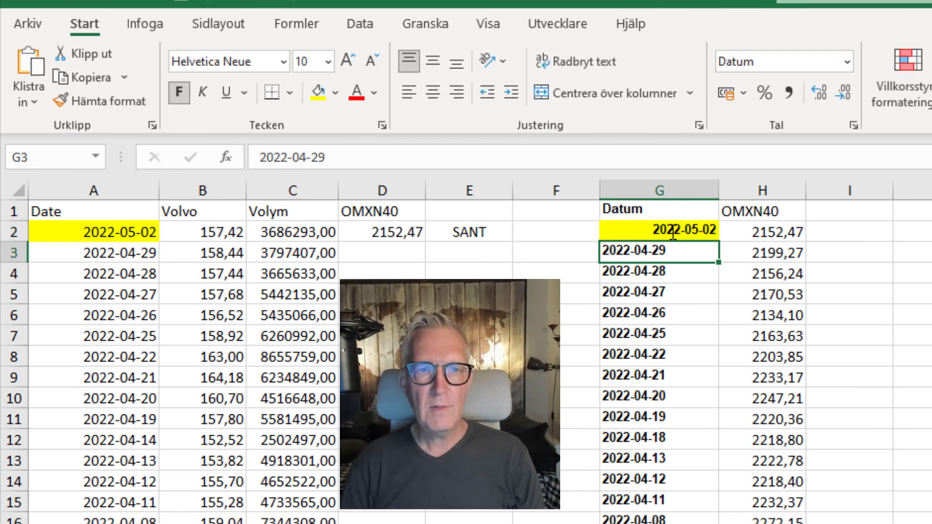
pyautogui.click(673, 232)
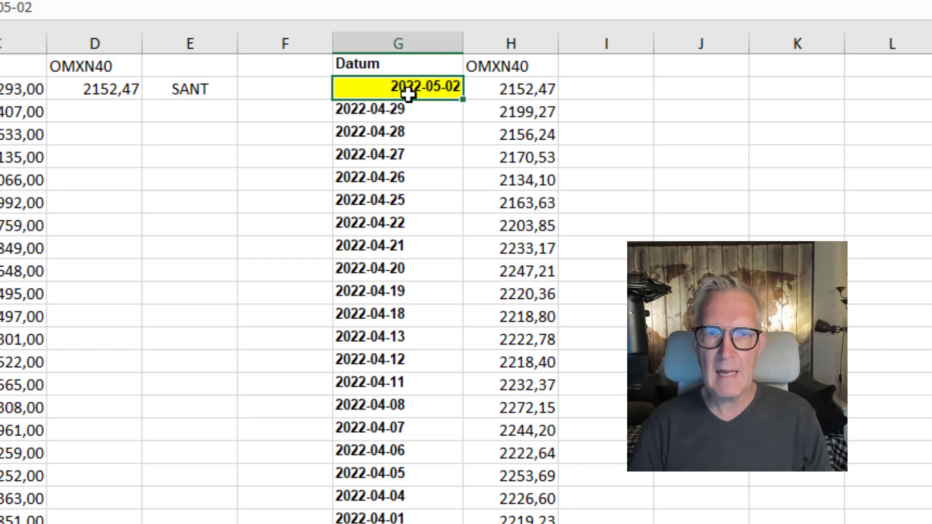
pyautogui.click(722, 118)
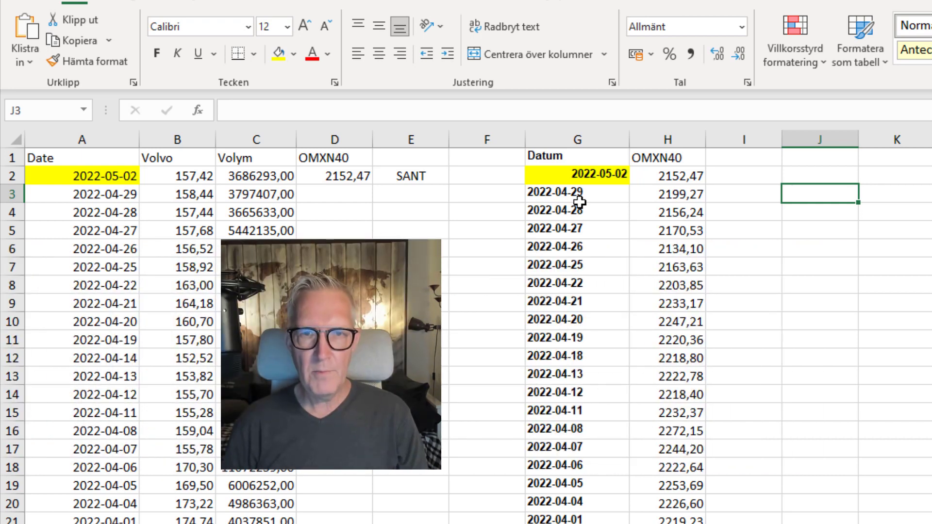
# - Enter 1 in J3 and copy it as a multiplier
pyautogui.moveTo(804, 266); pyautogui.dragTo(821, 199)
pyautogui.click(821, 198)
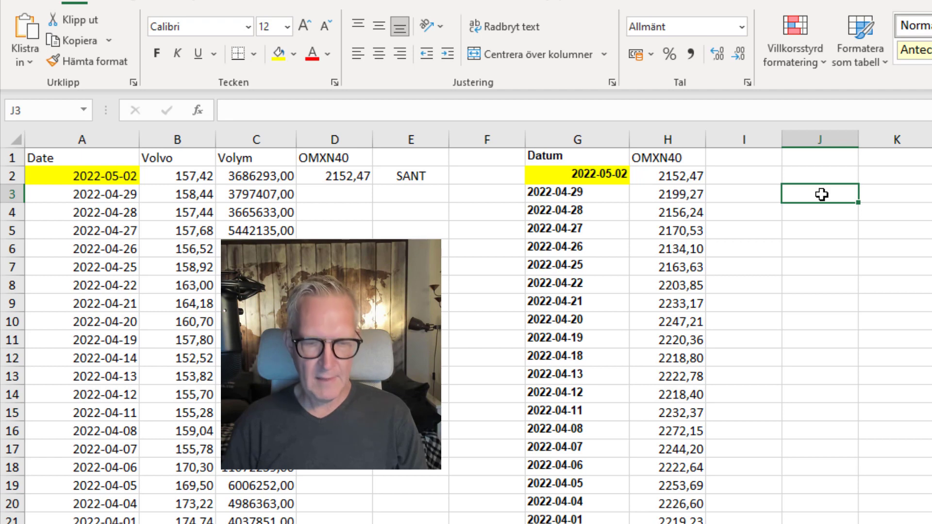
pyautogui.write('1')
pyautogui.click(838, 289)
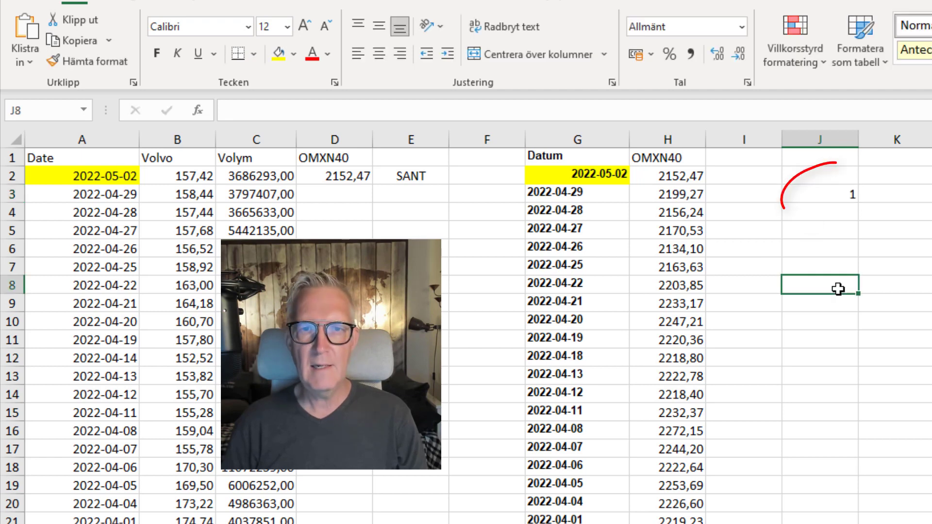
pyautogui.click(832, 193)
pyautogui.rightClick(830, 196)
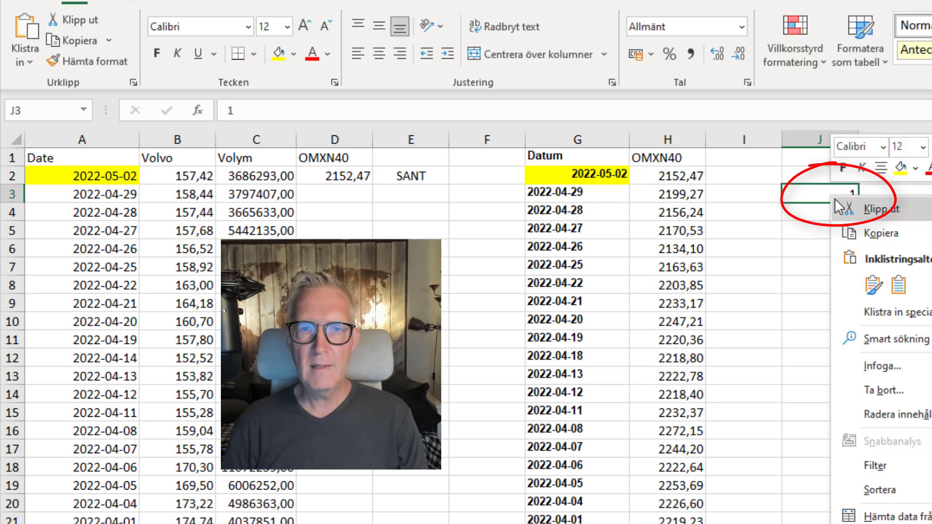
pyautogui.click(882, 232)
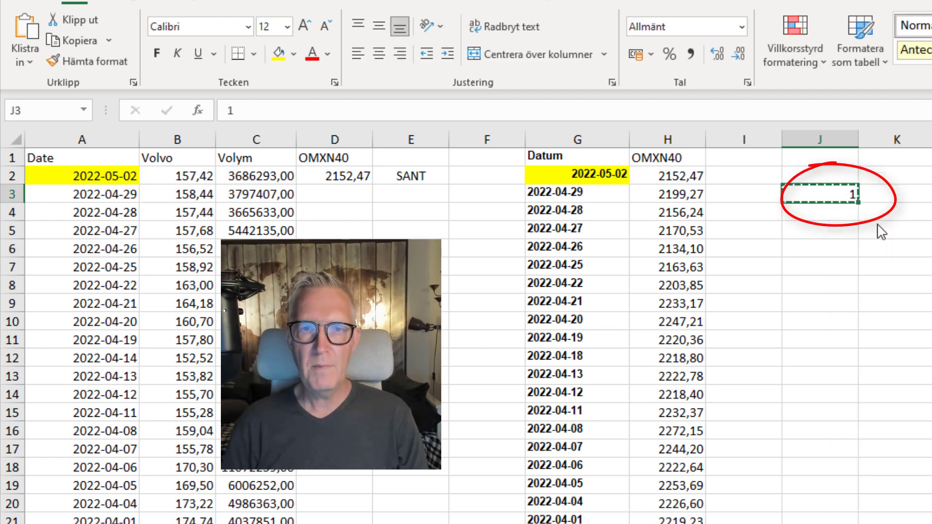
# - Paste Special with Multiplicera onto G3 downward, turning the text dates into serial numbers
pyautogui.click(597, 194)
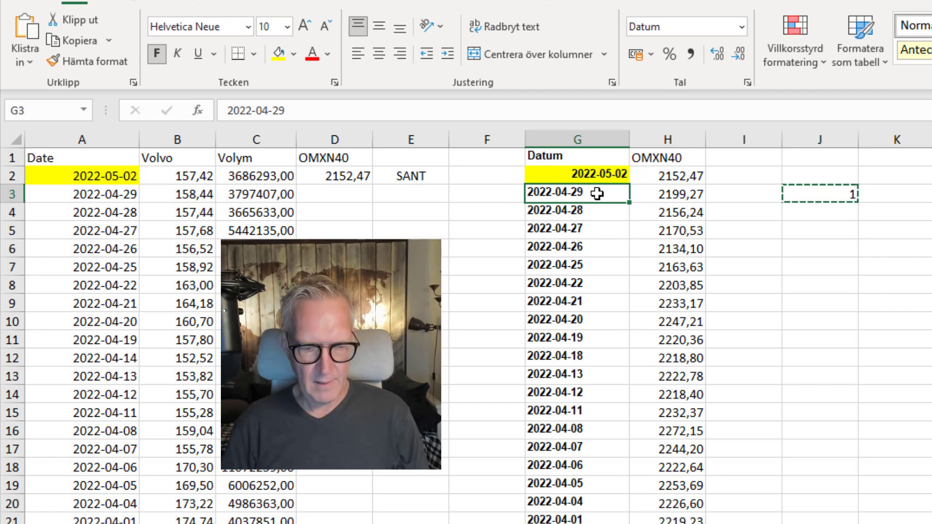
pyautogui.hotkey('ctrl', 'shift', 'Down')
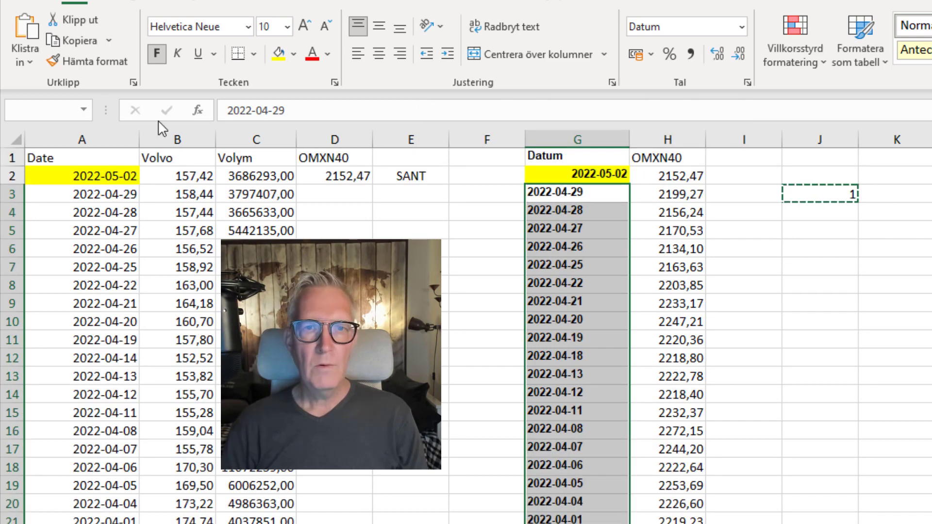
pyautogui.click(22, 63)
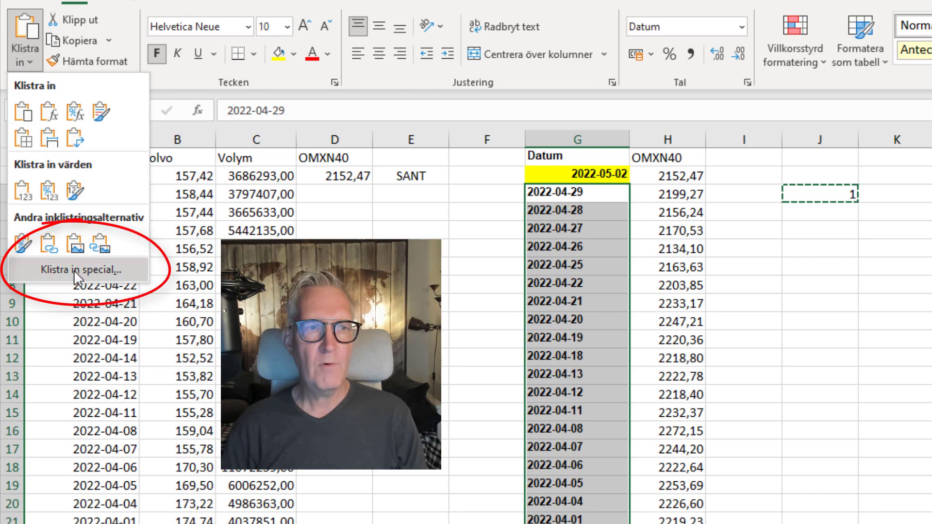
pyautogui.click(66, 270)
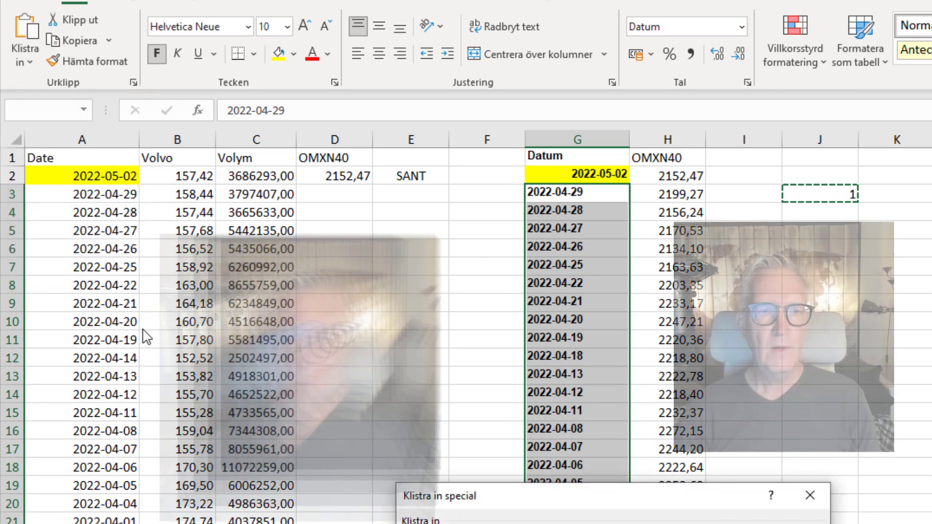
pyautogui.moveTo(494, 506); pyautogui.dragTo(354, 203)
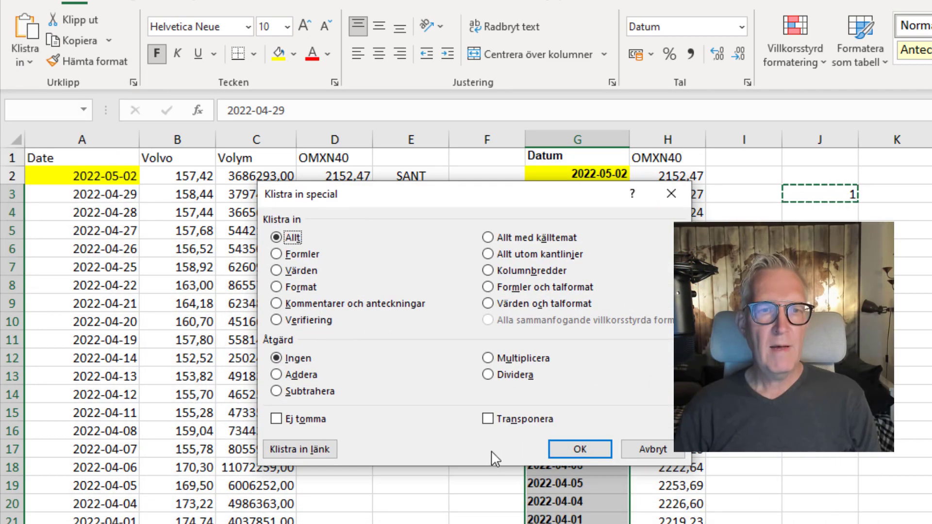
pyautogui.click(487, 359)
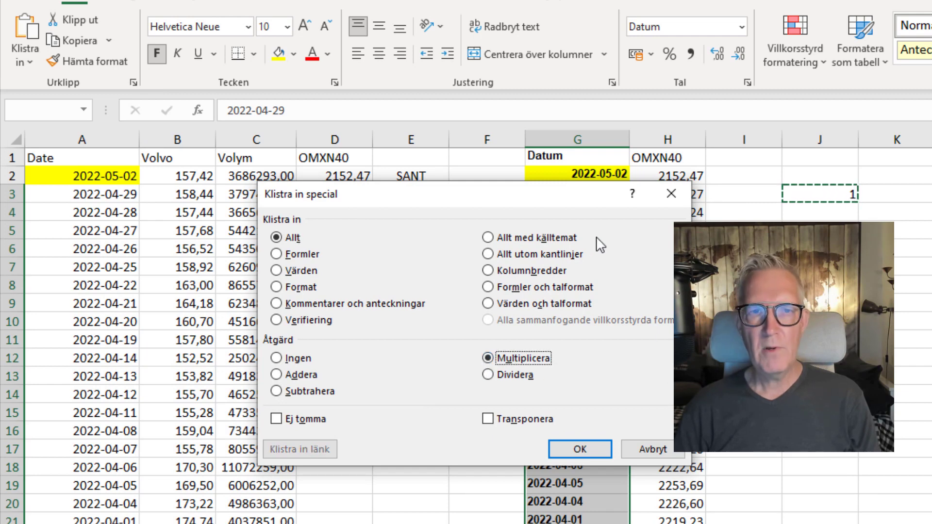
pyautogui.moveTo(597, 187); pyautogui.dragTo(536, 201)
pyautogui.moveTo(485, 218); pyautogui.dragTo(381, 219)
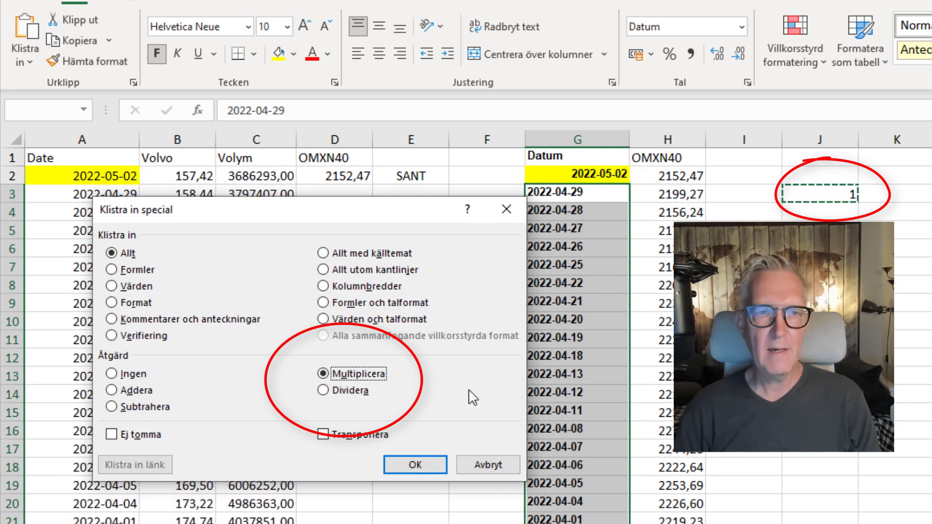
pyautogui.click(426, 466)
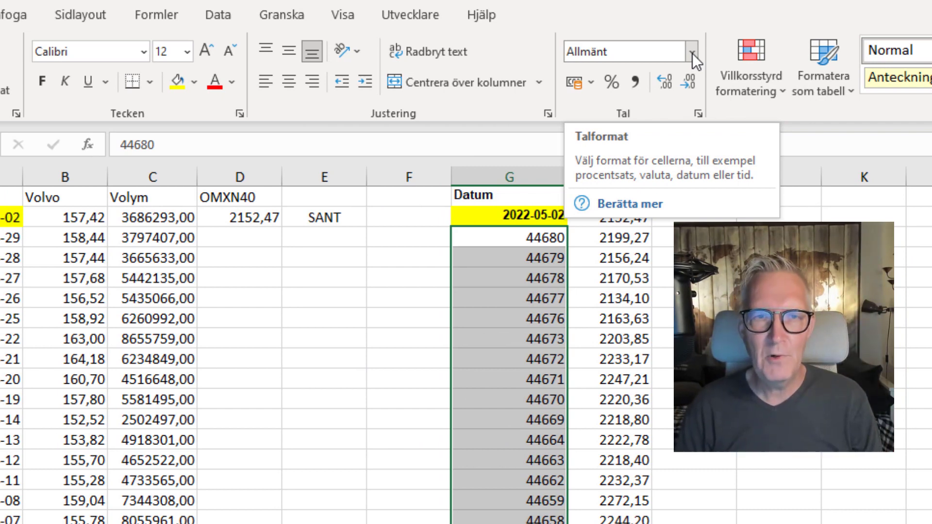
# - Format column G as Kort datum so values display like 2022-04-29
pyautogui.click(692, 54)
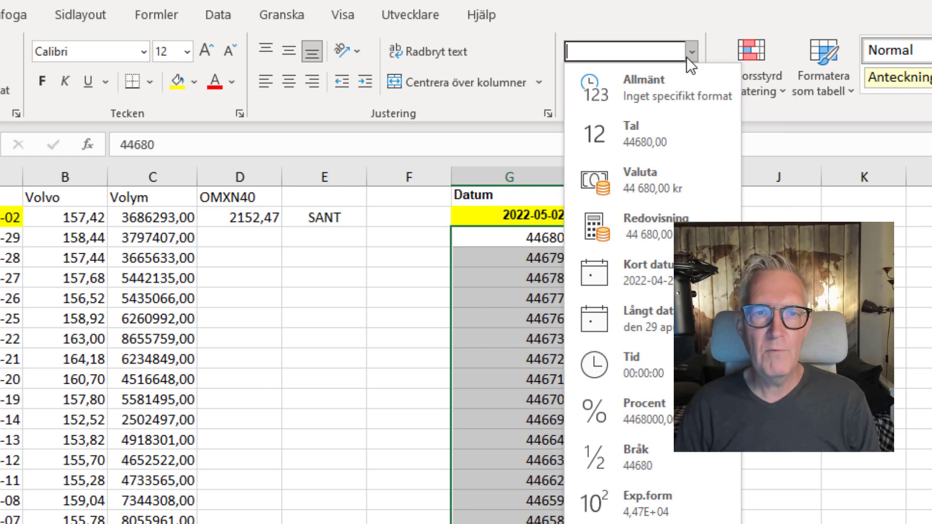
pyautogui.click(656, 269)
pyautogui.click(763, 399)
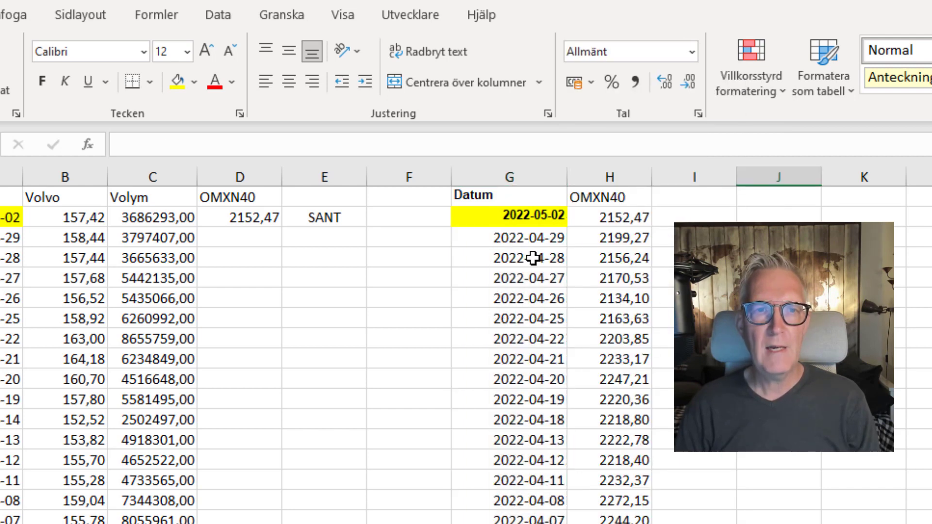
# - Fill the D2 LETARAD lookup down column D and inspect the #SAKNAS! error in D12
pyautogui.click(250, 219)
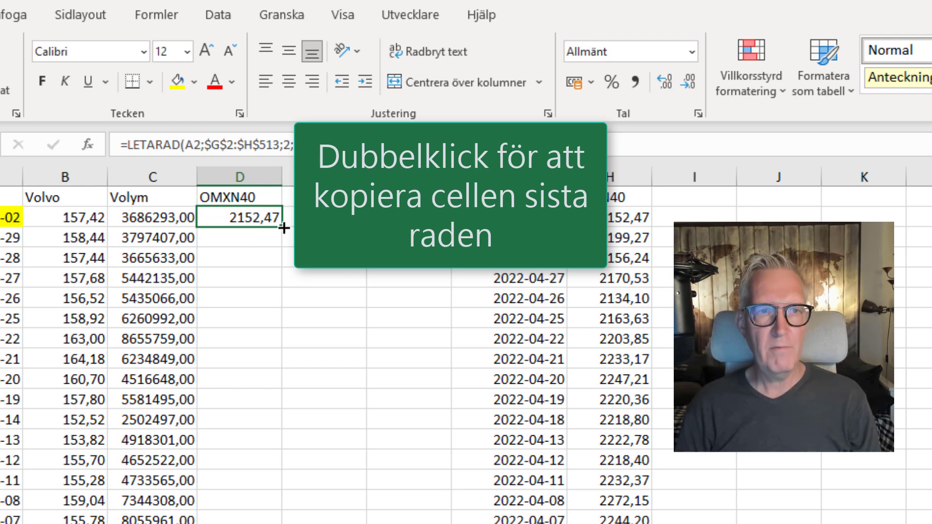
pyautogui.doubleClick(283, 226)
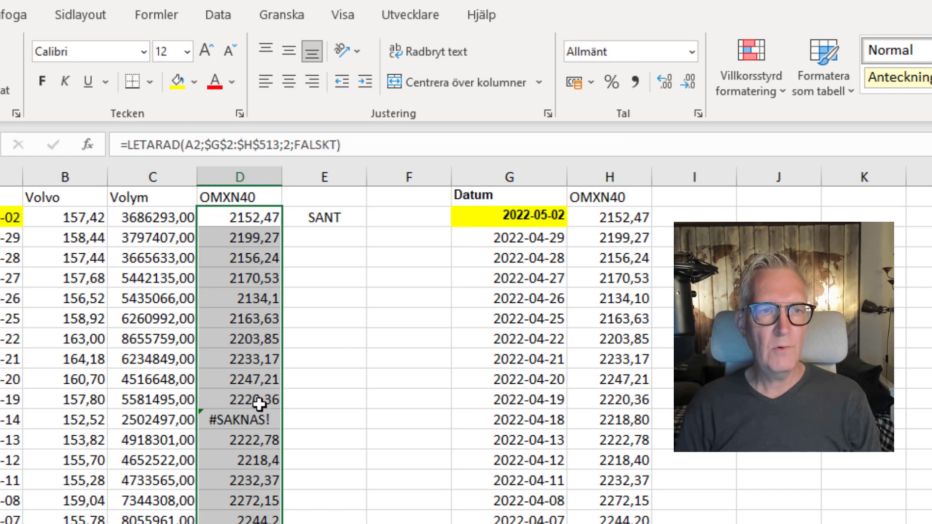
pyautogui.click(264, 420)
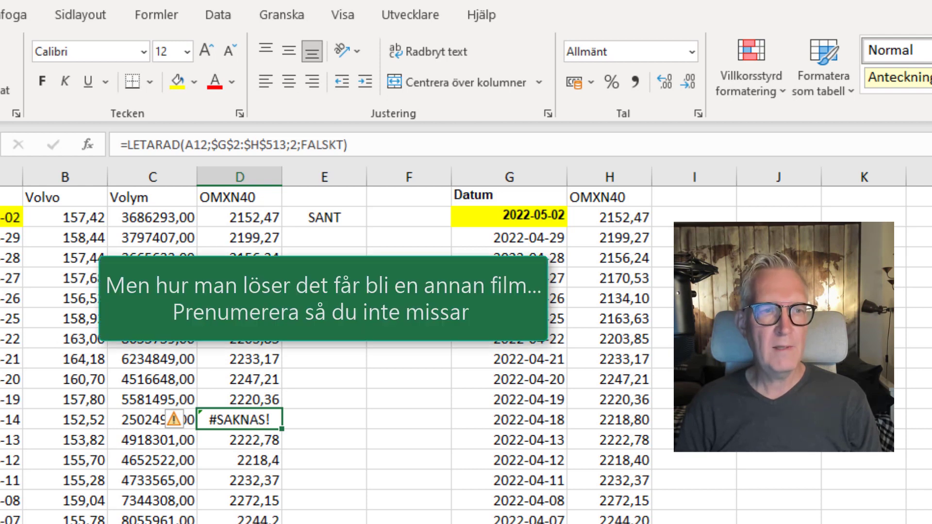
pyautogui.click(11, 419)
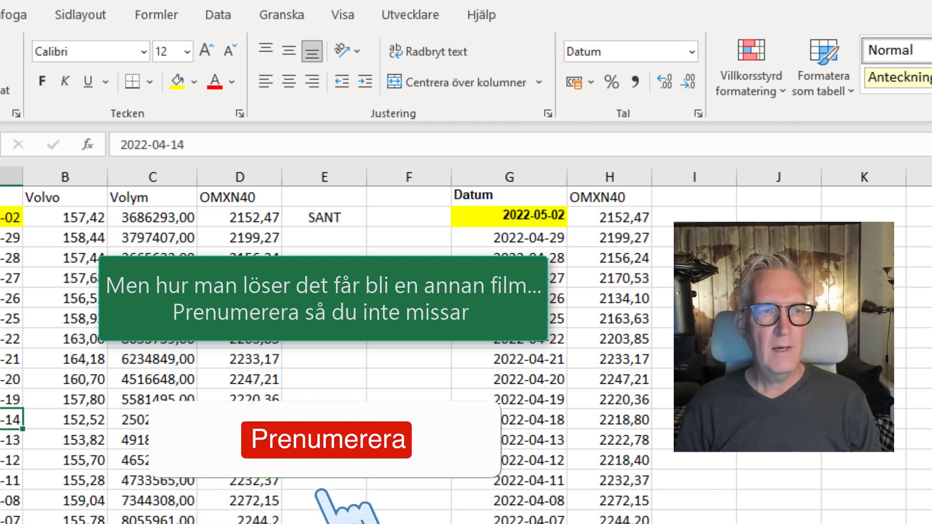